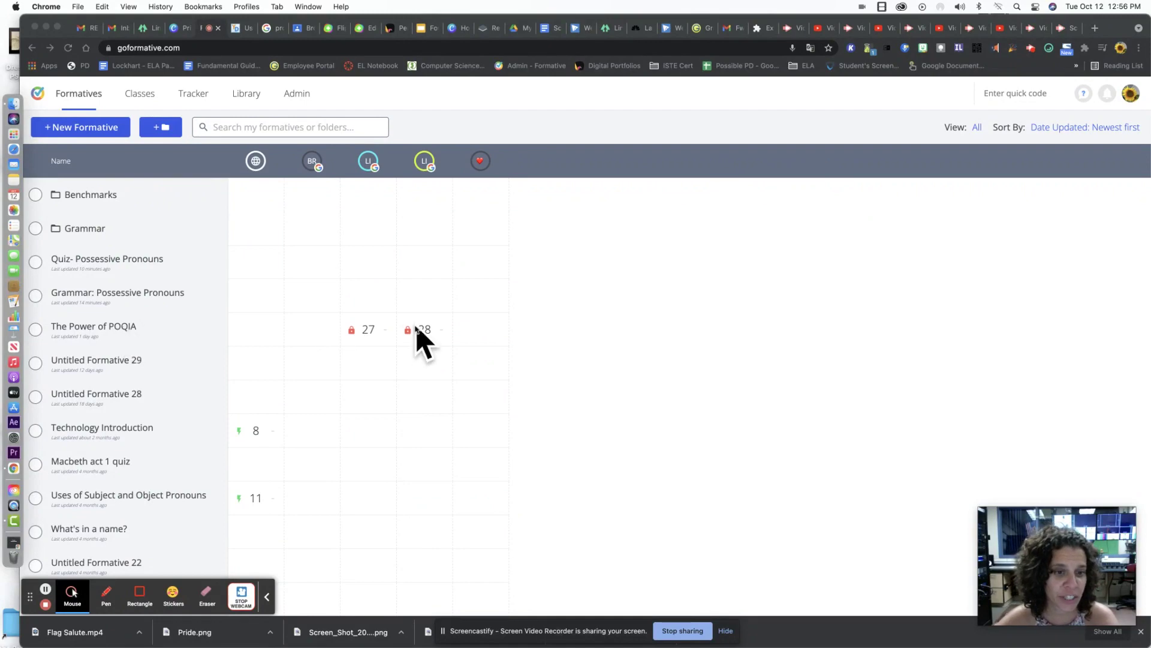
Step: In class 27's settings for The Power of POQIA, toggle the assignment open, then closed again
click(367, 329)
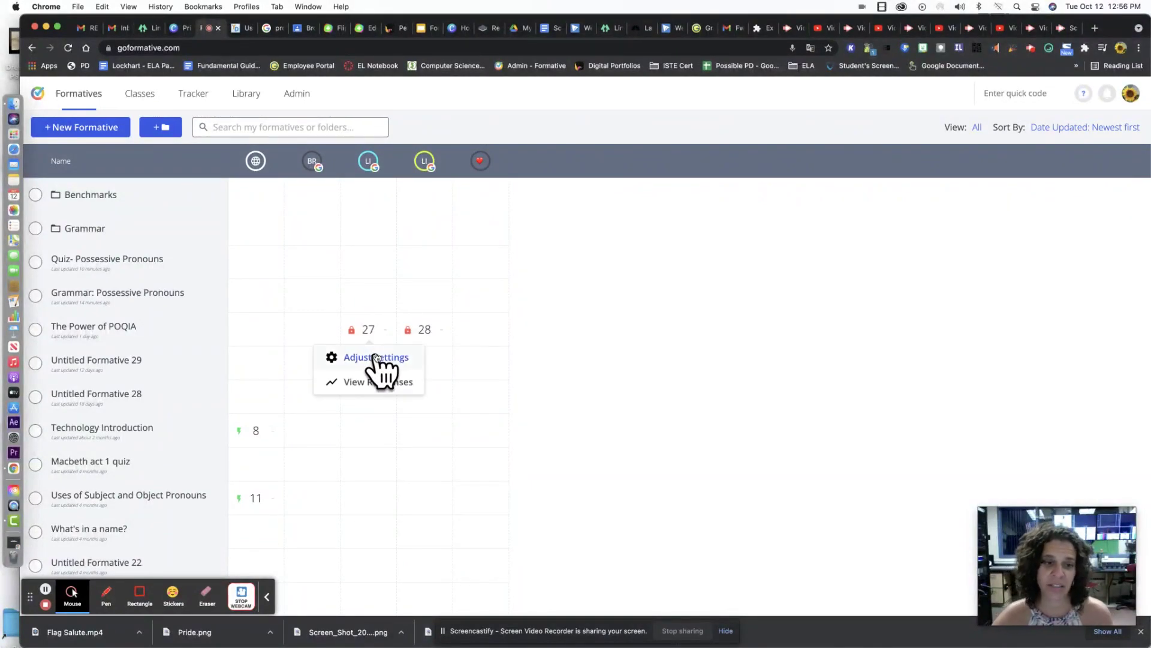
click(376, 357)
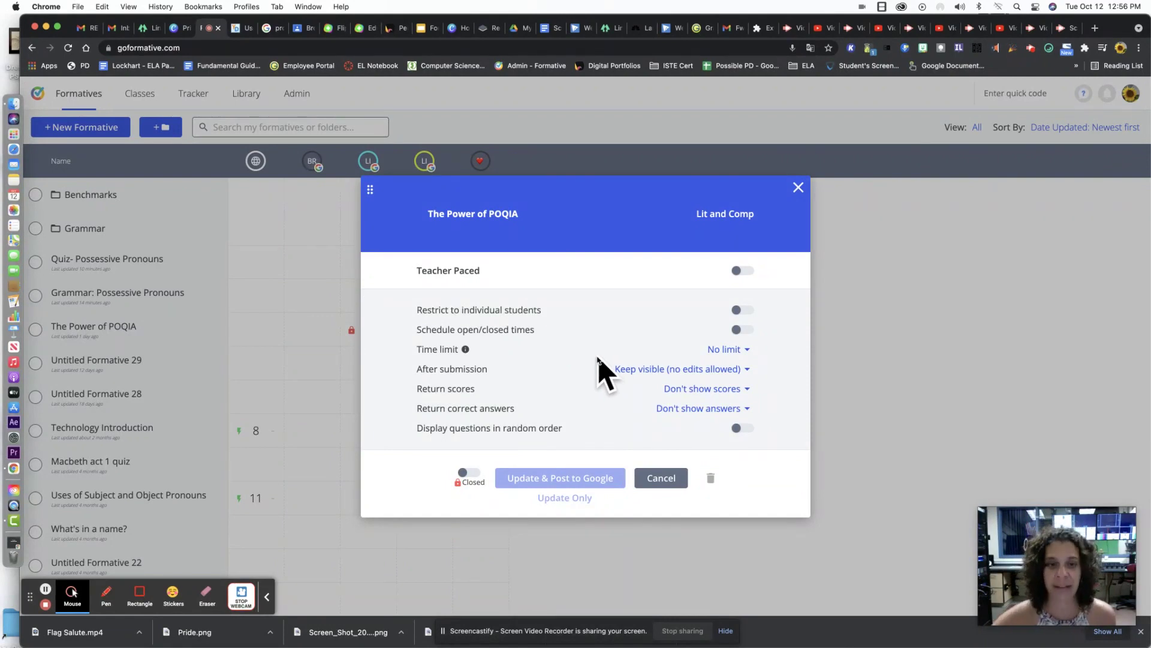
click(468, 475)
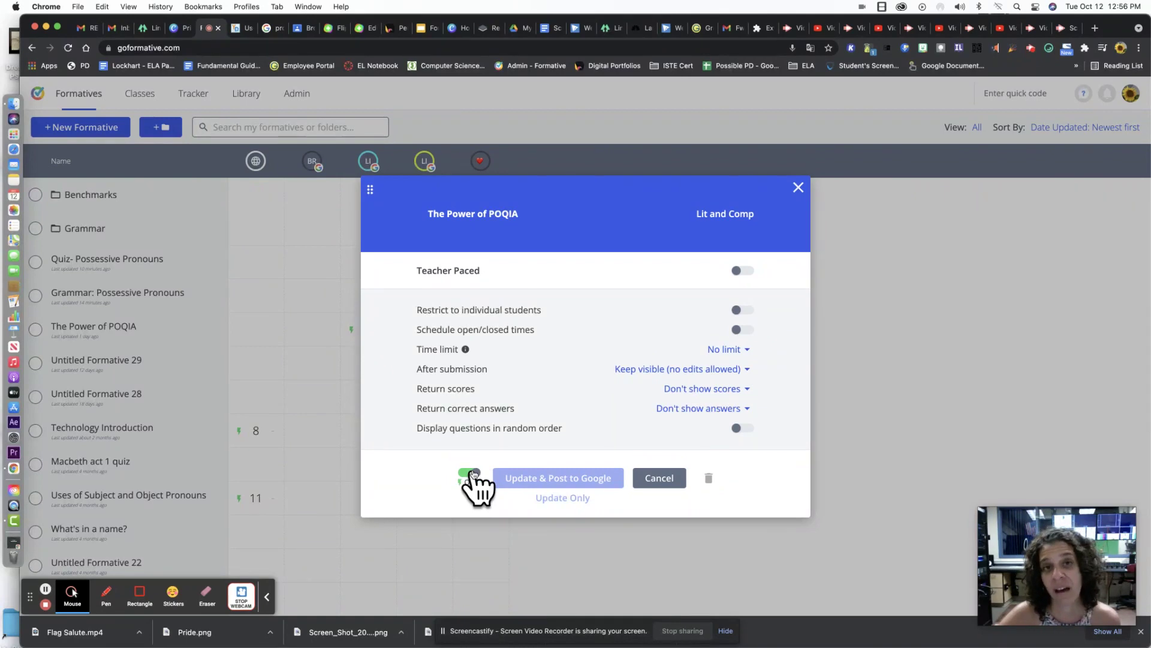
click(467, 476)
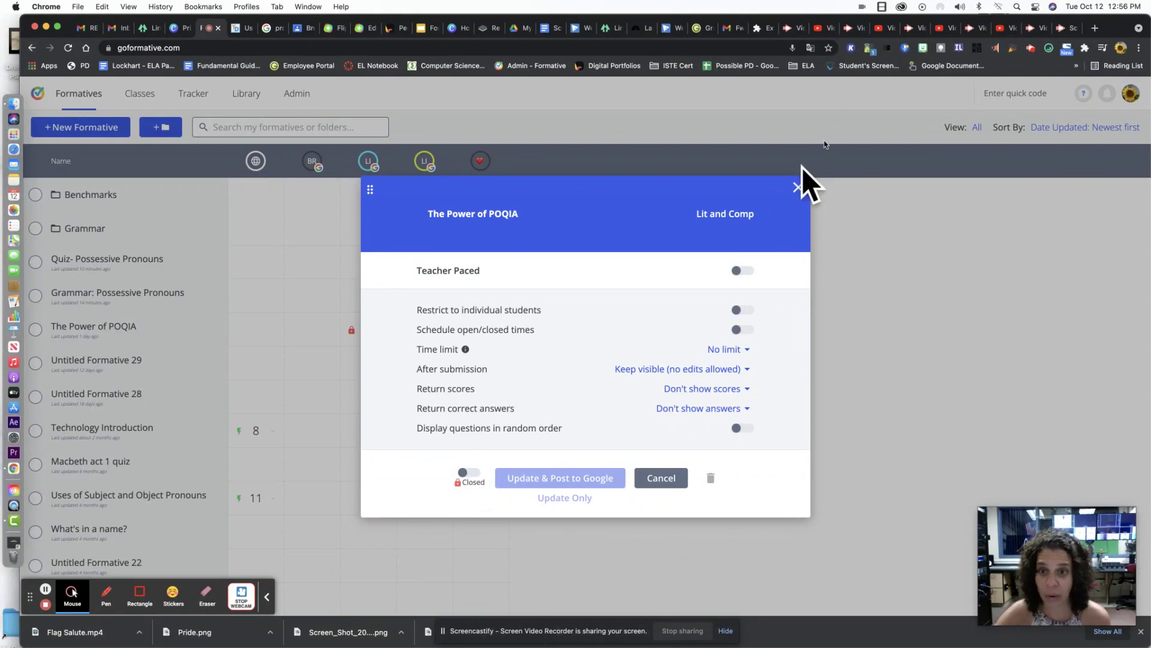
Step: Dismiss the settings unchanged and view class 27's student responses
click(798, 187)
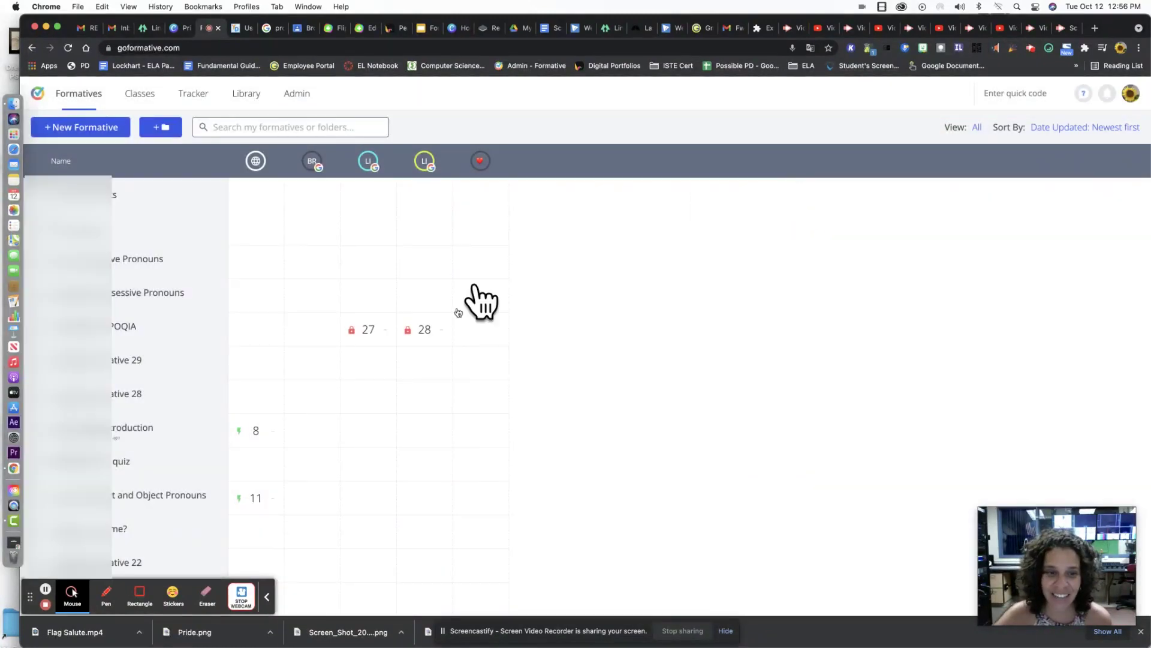
click(363, 330)
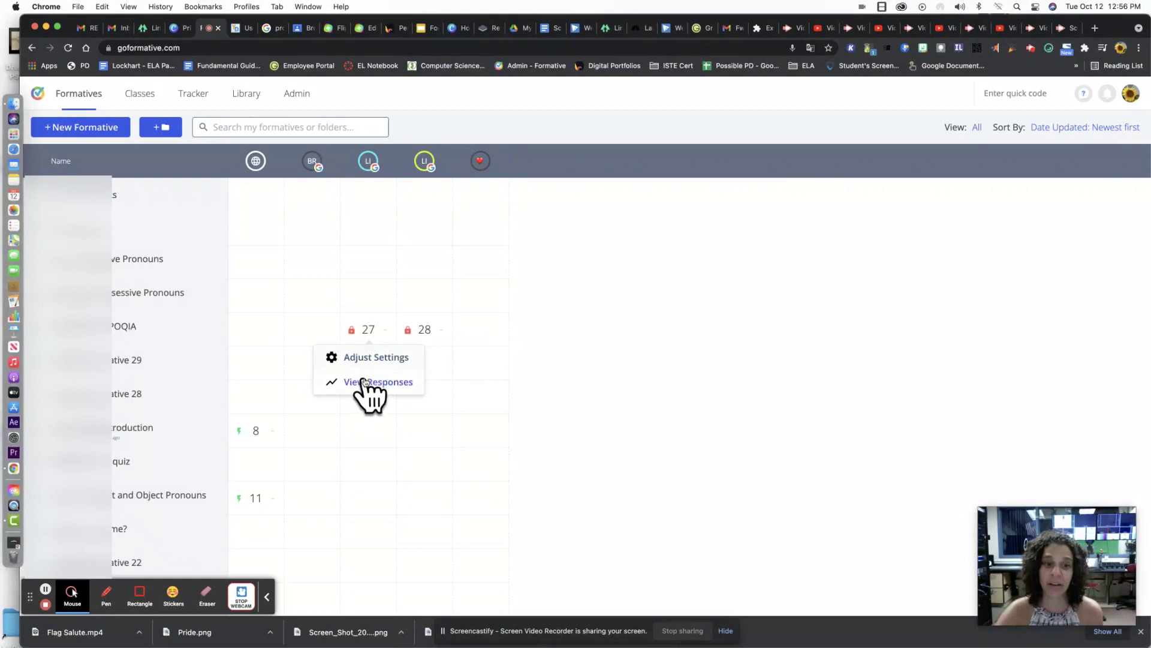
click(372, 387)
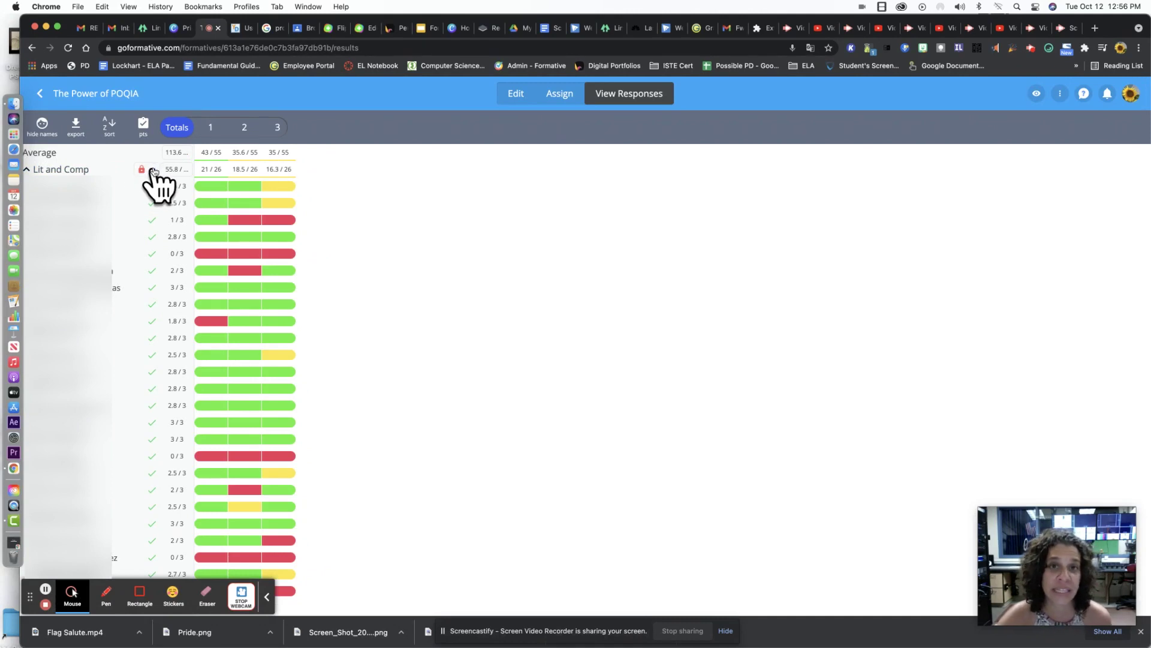
click(154, 171)
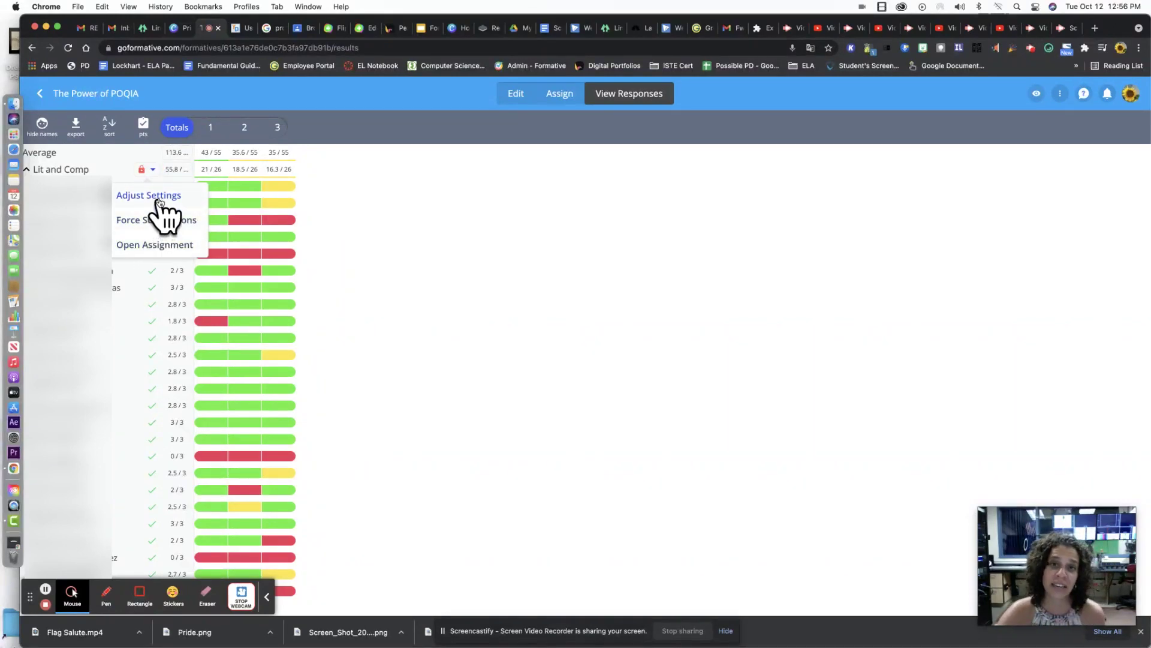
click(157, 198)
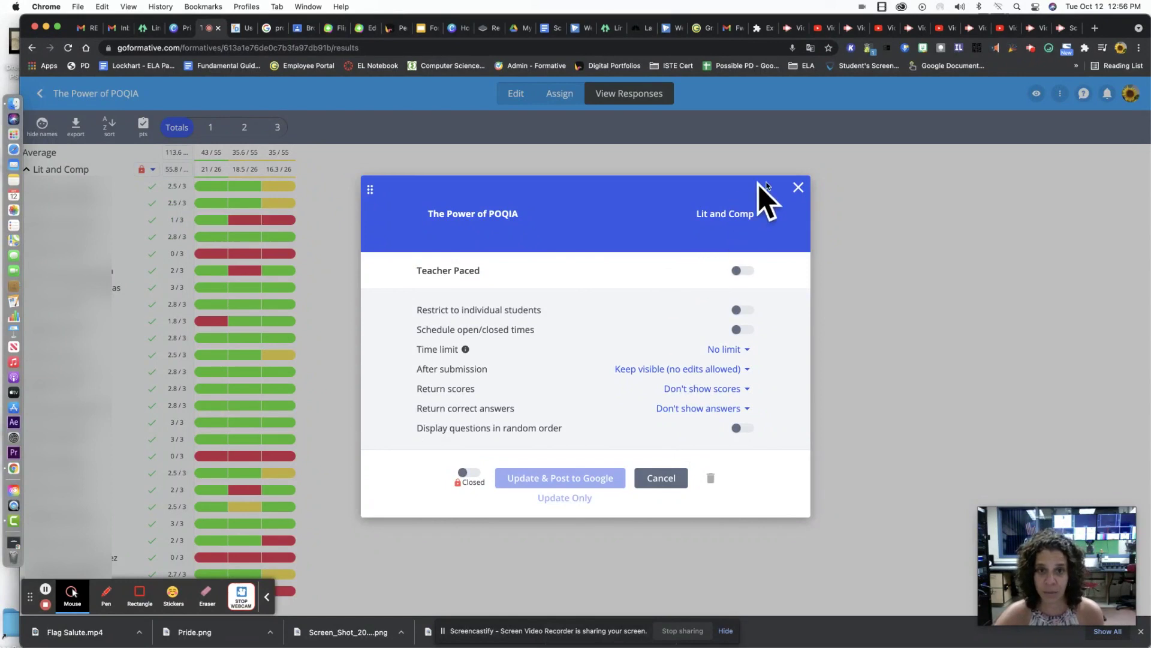
Step: Dismiss the settings unchanged and reopen the Lit and Comp class options menu
click(797, 187)
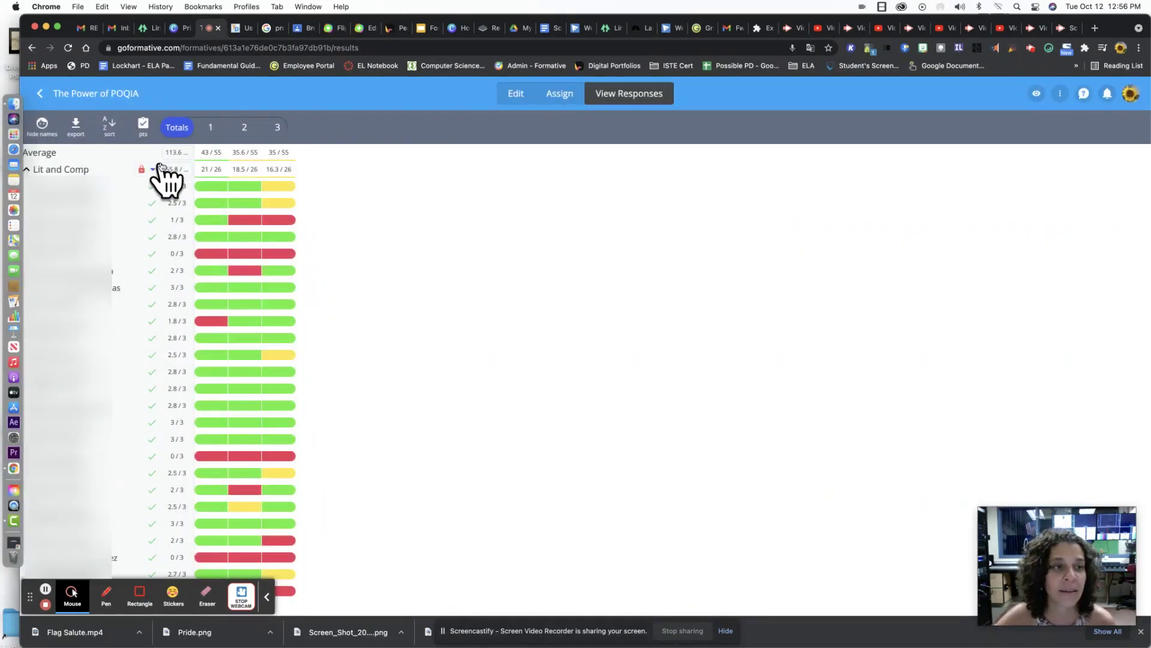
click(153, 169)
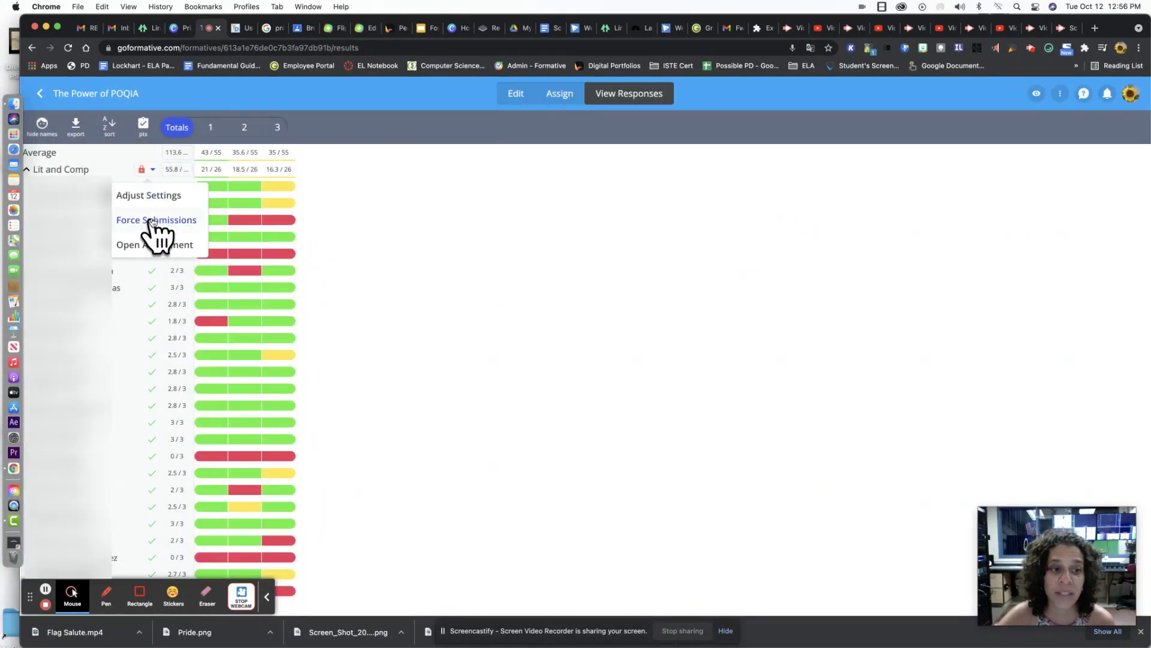